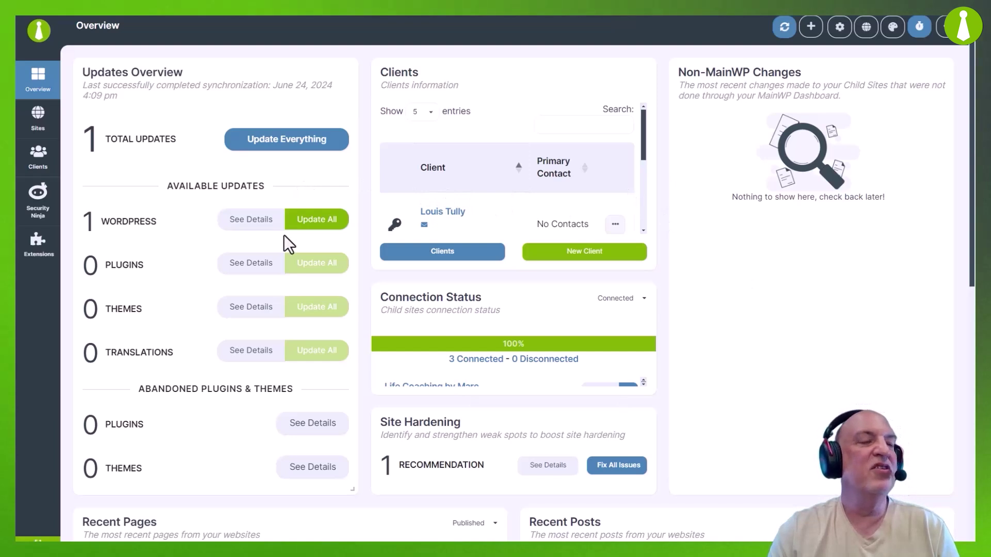
Look through all the widgets on the Overview page
scroll(617, 243, "down", 8)
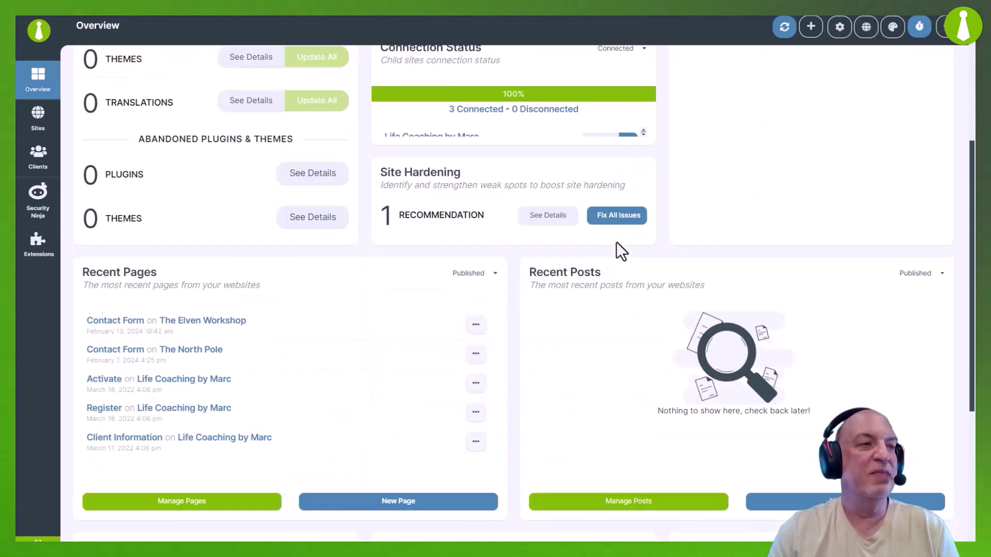
scroll(616, 241, "down", 1)
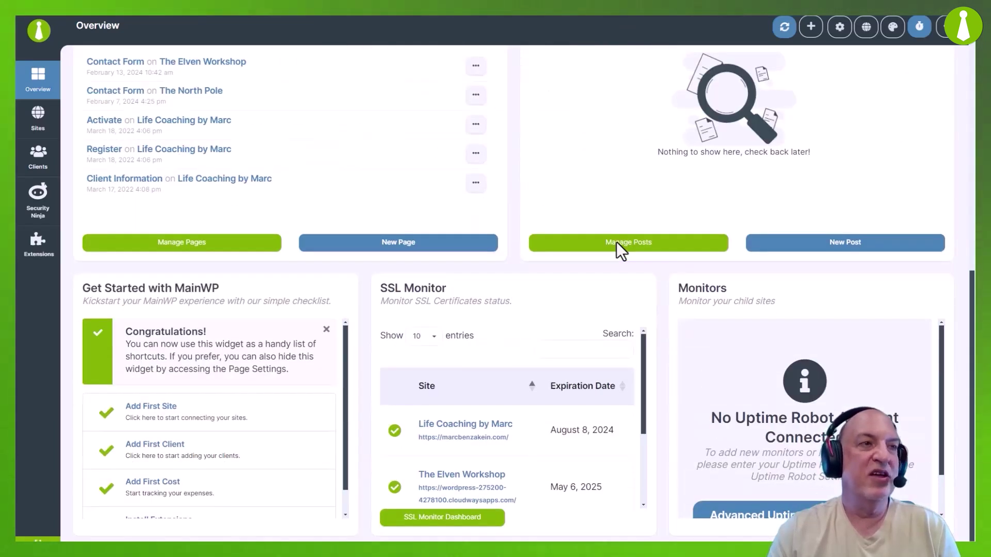
scroll(616, 241, "up", 1)
scroll(616, 242, "up", 8)
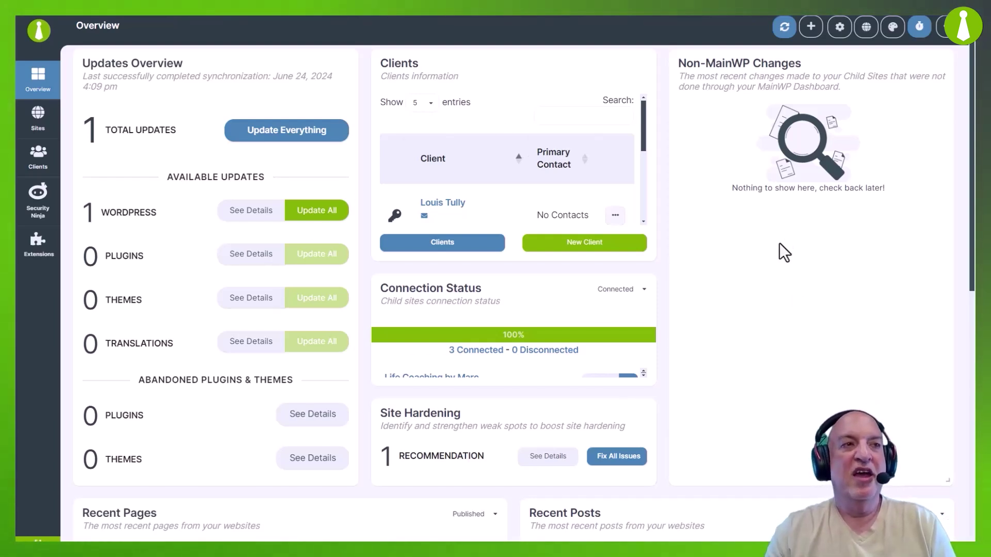
Review the page settings of the Overview page and the column options of the Manage Sites page
left_click(841, 34)
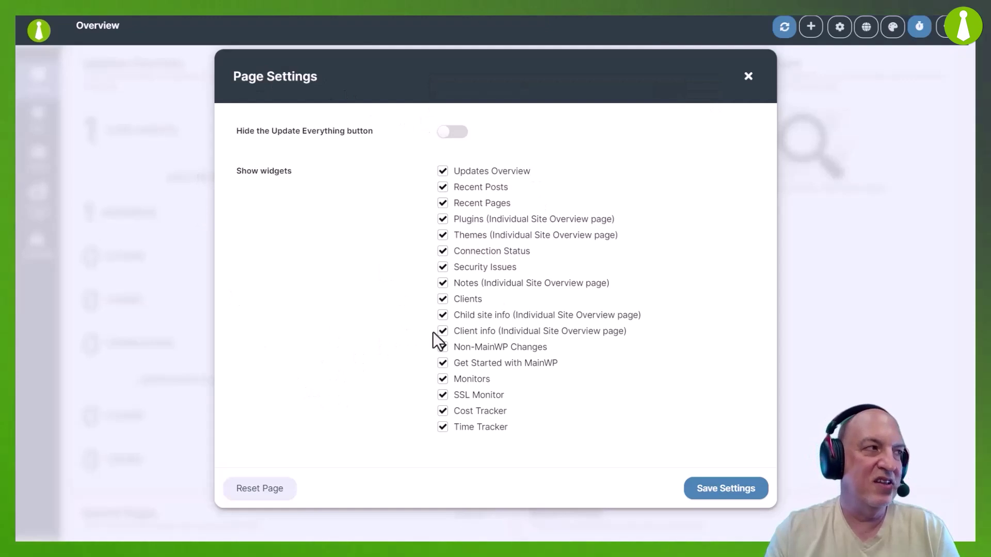
left_click(747, 77)
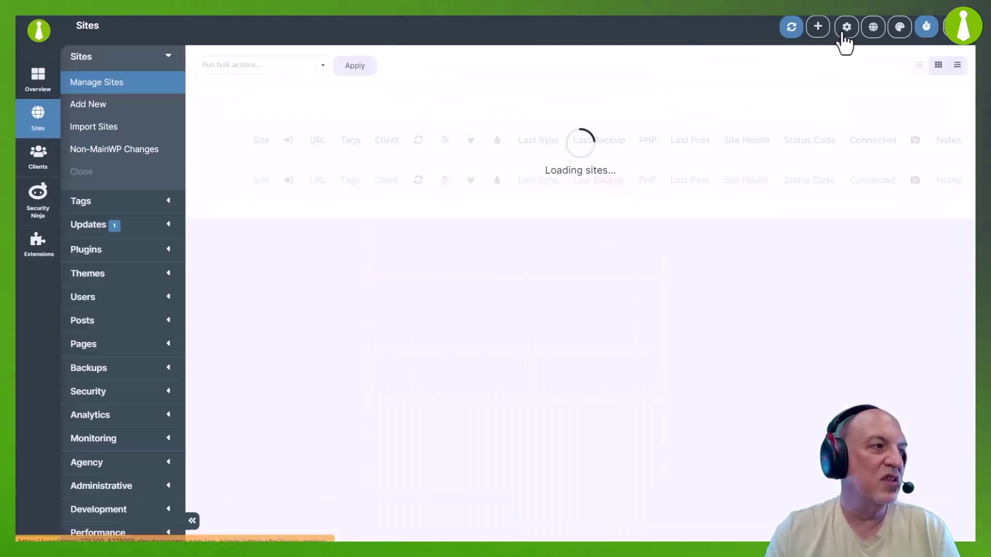
left_click(842, 34)
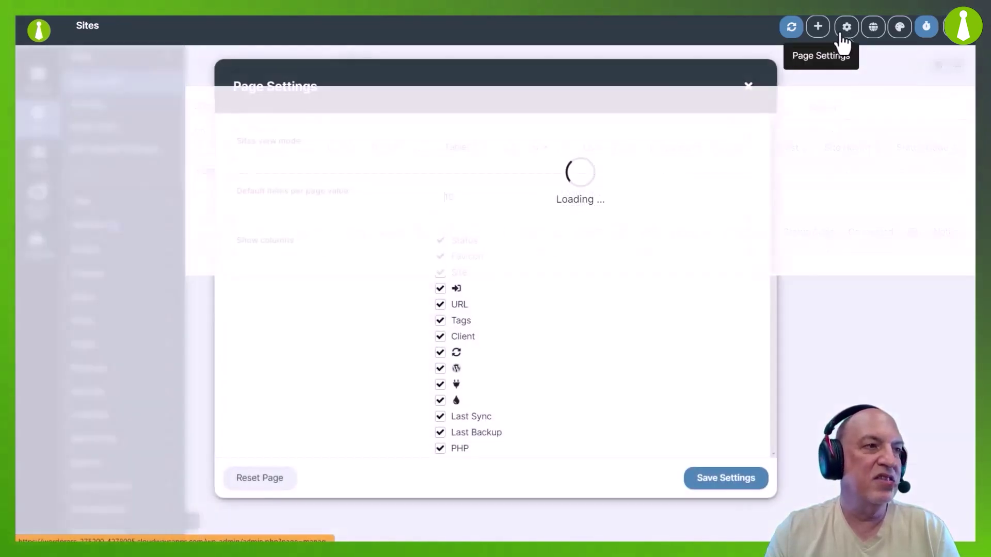
scroll(475, 368, "down", 4)
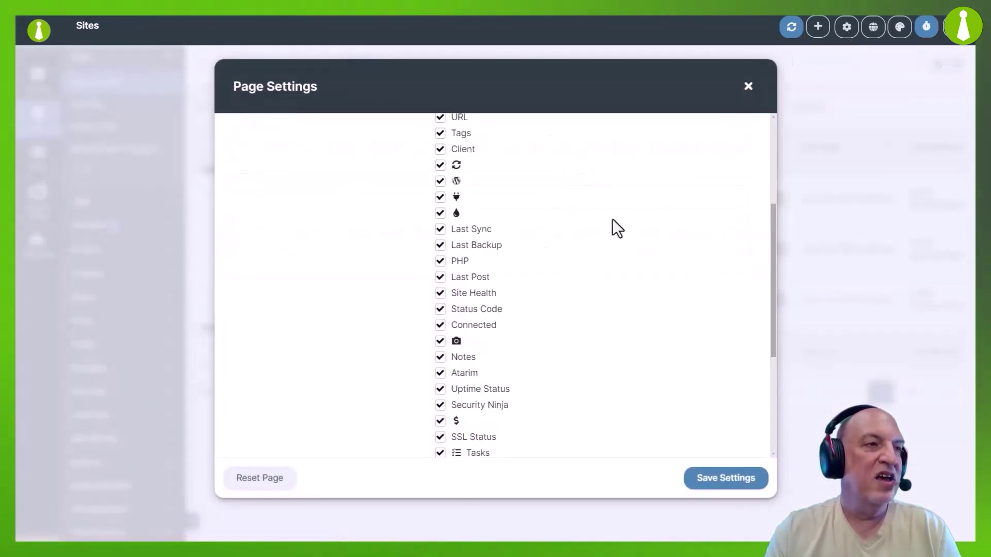
left_click(748, 86)
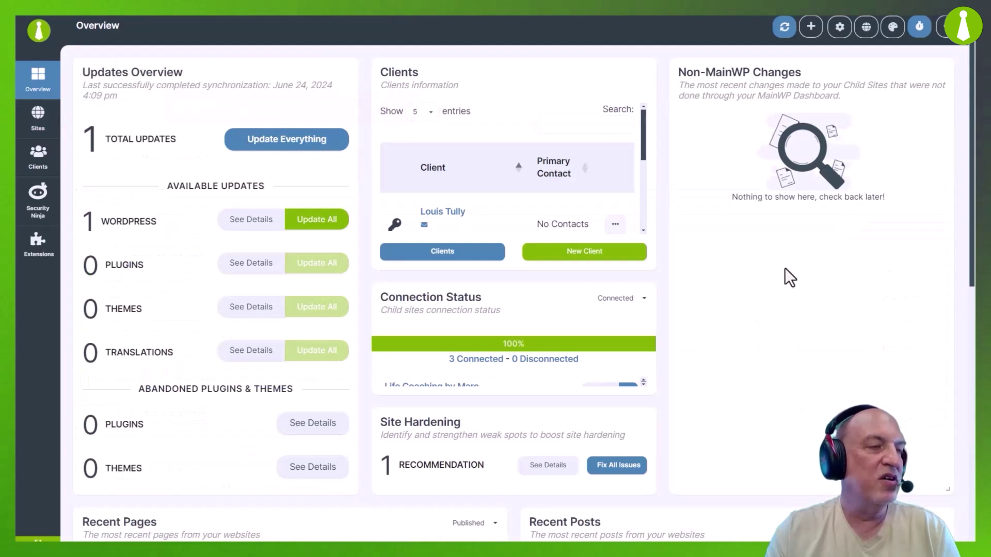
Hide the Monitors widget in the Overview page settings, save, and check the widget layout
left_click(838, 27)
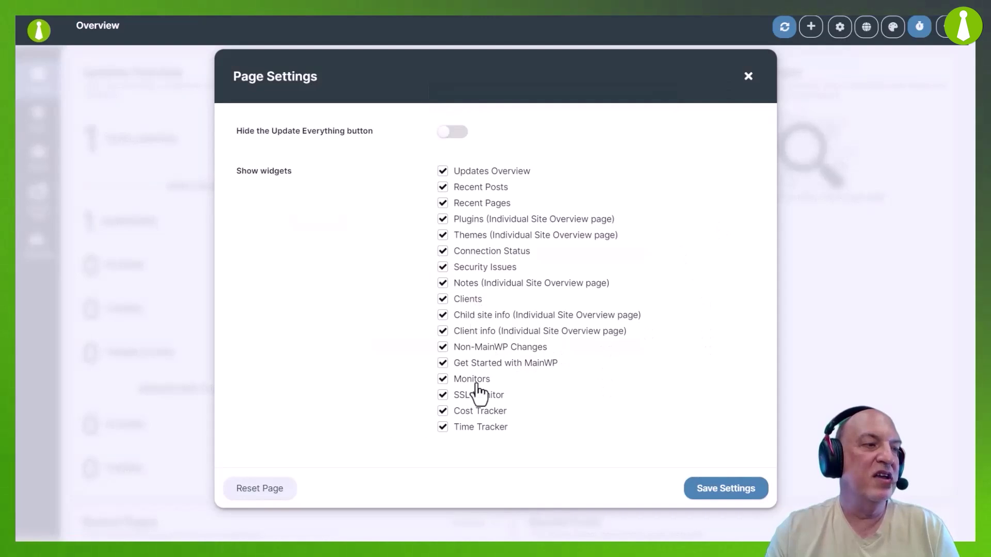
left_click(443, 382)
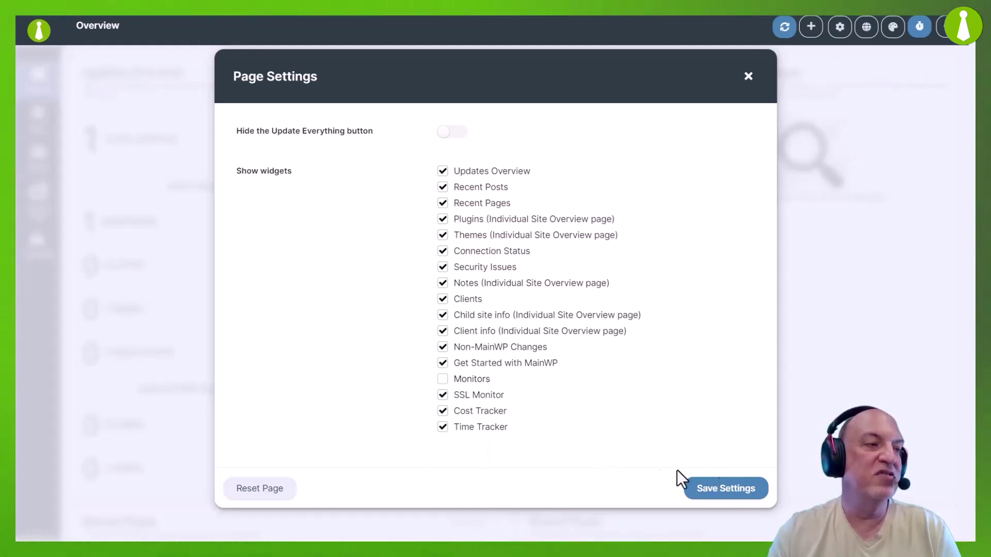
left_click(721, 488)
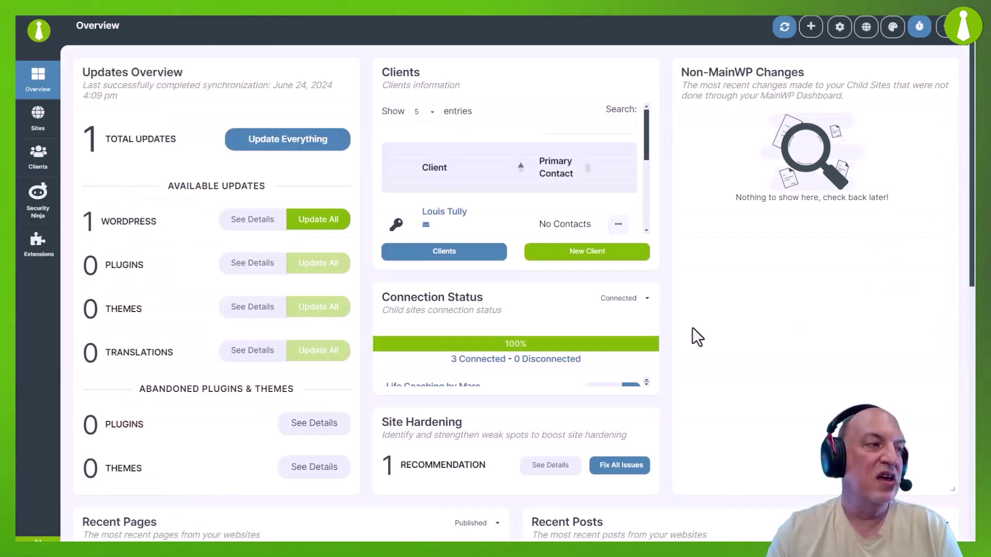
scroll(692, 327, "down", 10)
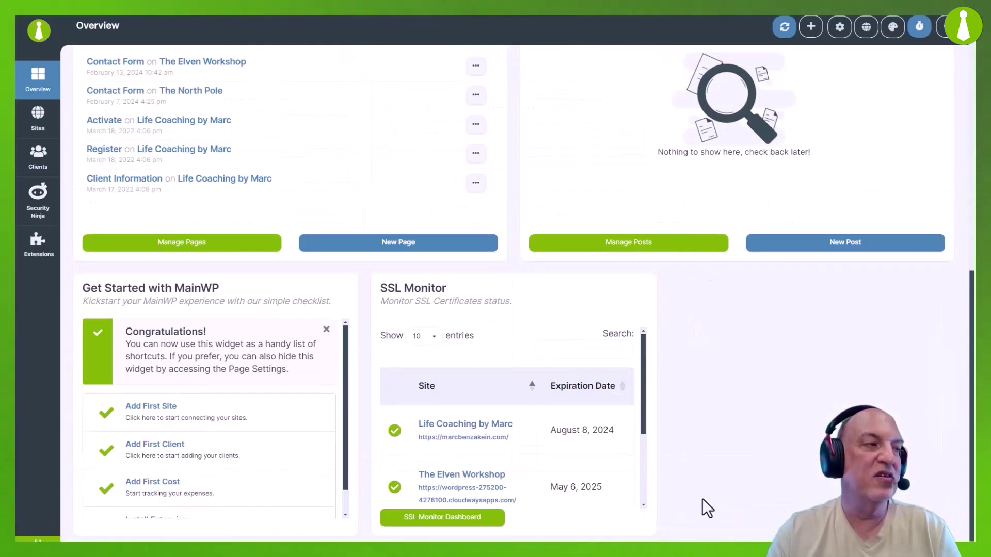
scroll(702, 498, "up", 10)
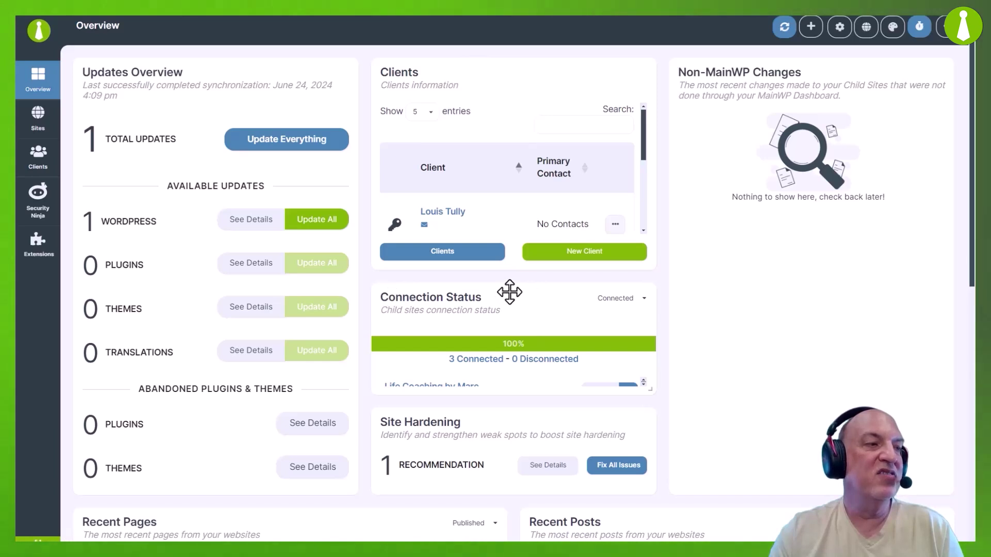
Move the Connection Status widget above Clients and make it tall enough to list all the child sites
left_click_drag(510, 292, 500, 60)
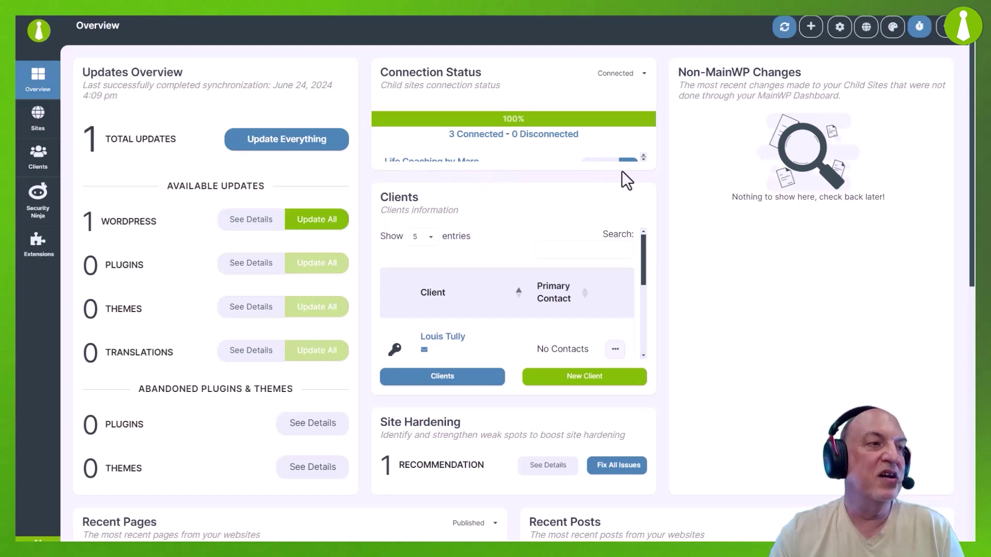
left_click_drag(644, 158, 644, 164)
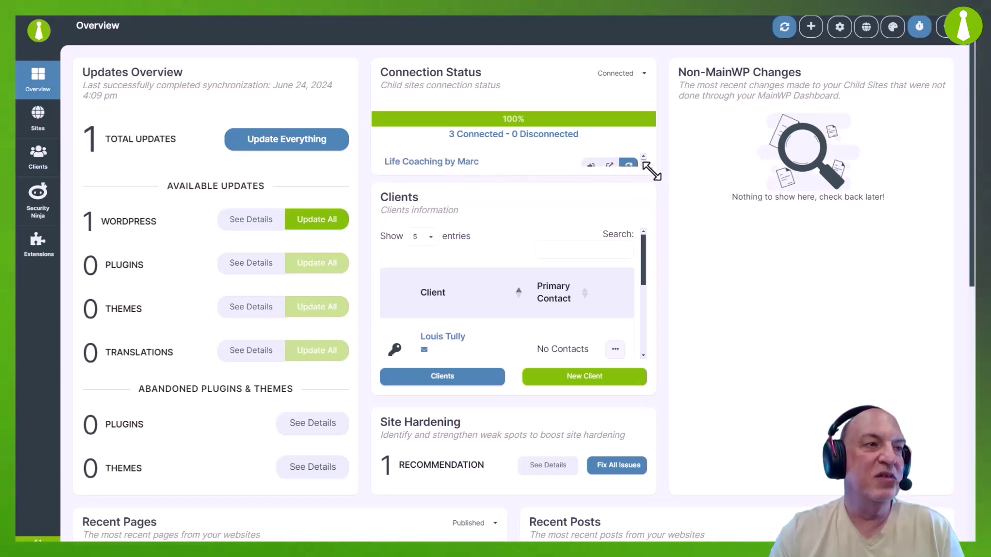
left_click_drag(644, 163, 653, 245)
left_click_drag(664, 278, 649, 257)
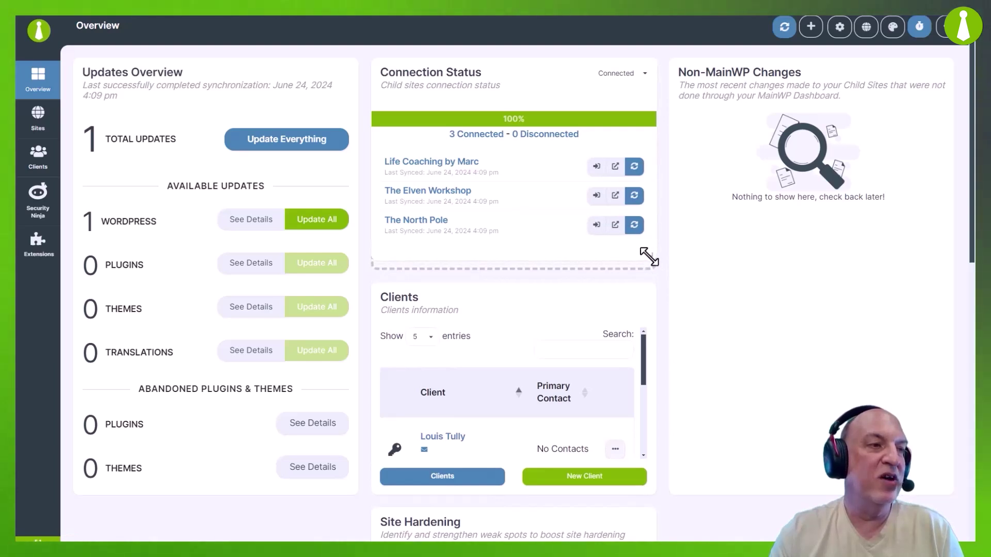
left_click_drag(648, 256, 649, 257)
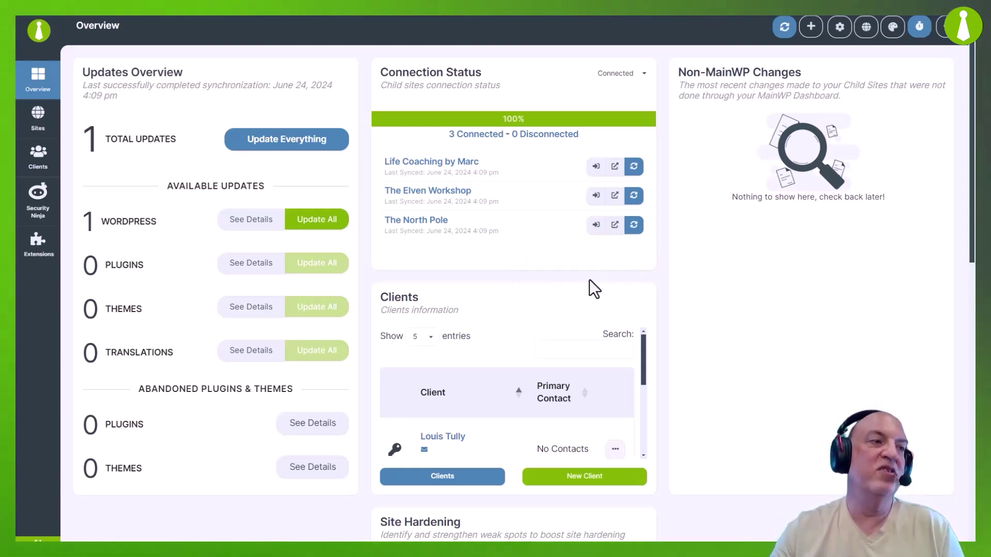
scroll(589, 280, "down", 1)
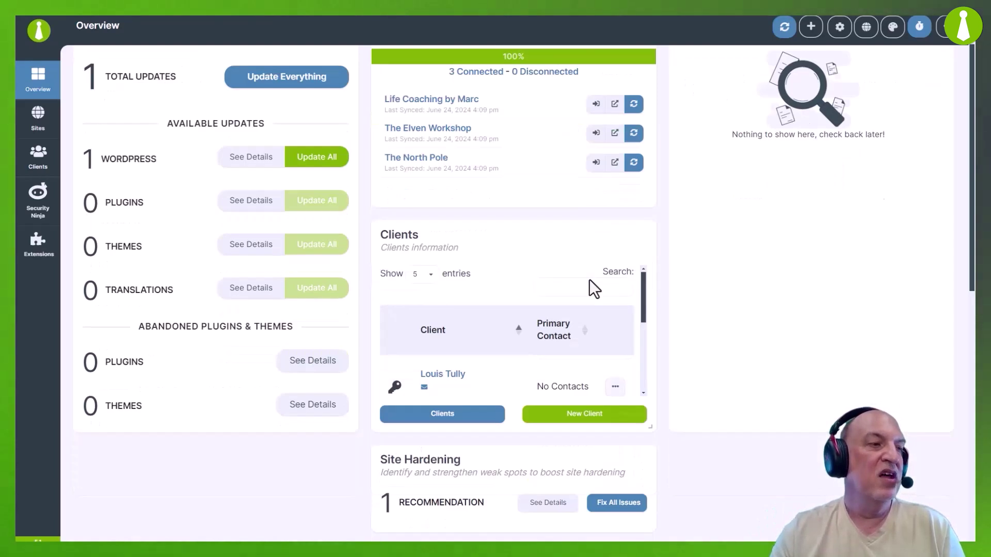
scroll(590, 280, "up", 1)
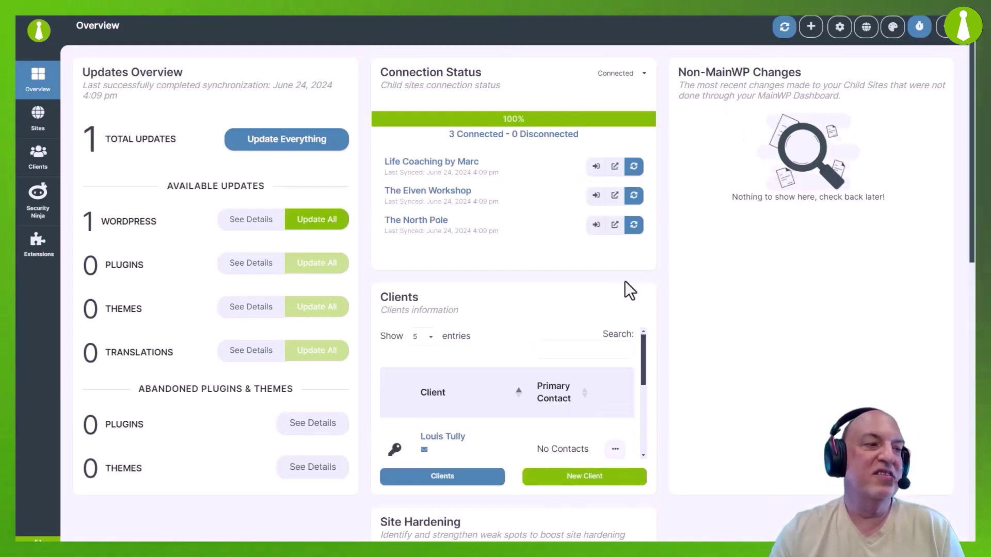
Move the Site Hardening widget into the column beneath Non-MainWP Changes
scroll(624, 281, "down", 2)
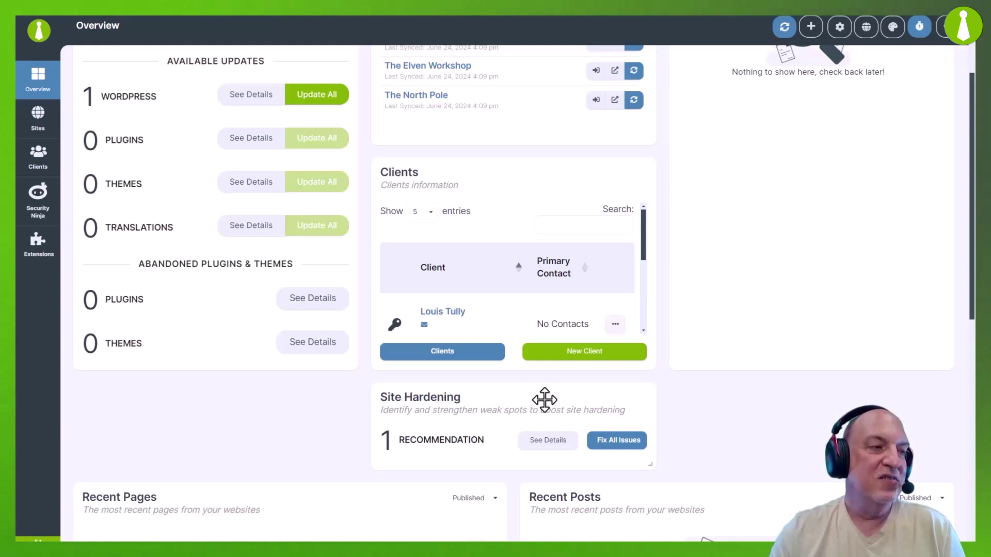
left_click_drag(648, 400, 839, 394)
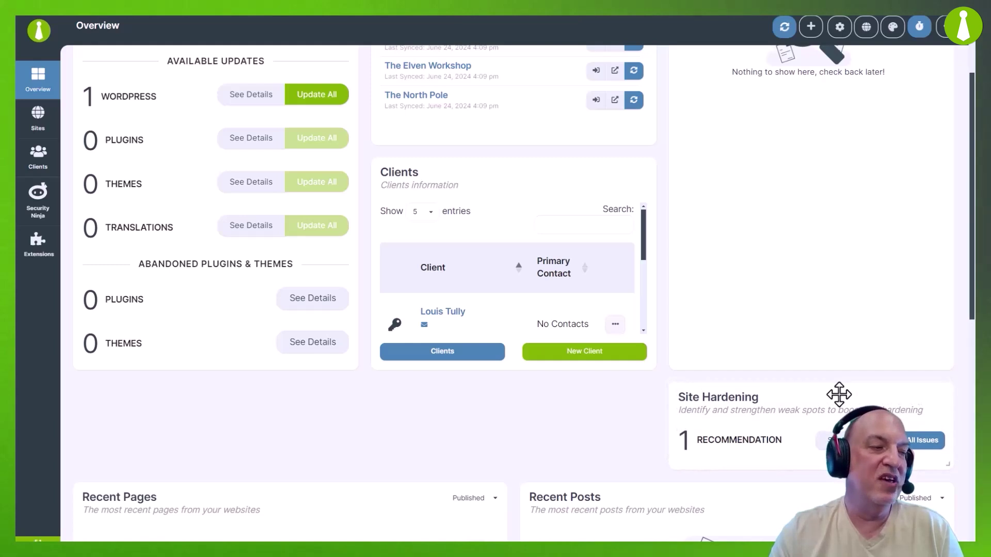
scroll(544, 398, "down", 5)
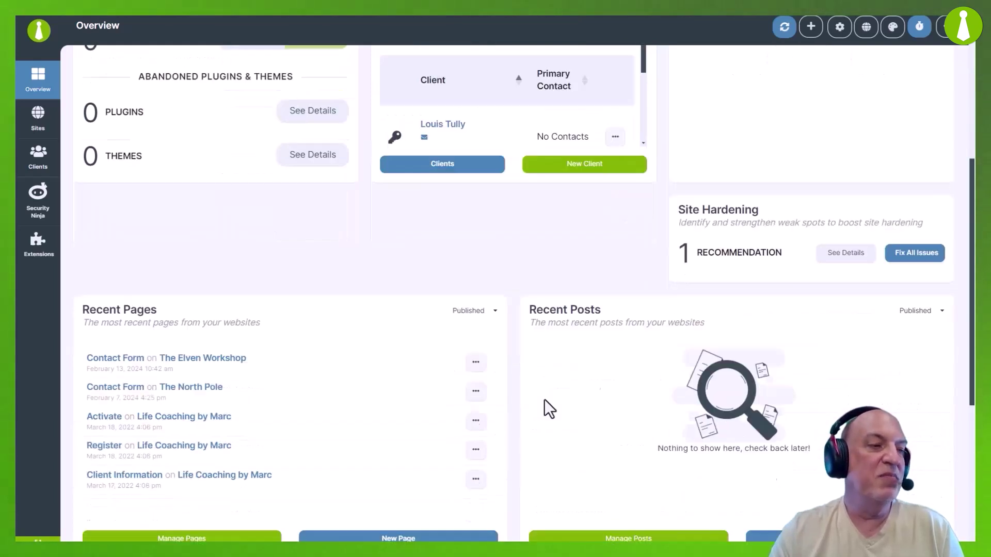
scroll(544, 398, "up", 4)
Move the Recent Posts widget directly beneath Updates Overview and widen it to span the first two columns
scroll(544, 398, "down", 2)
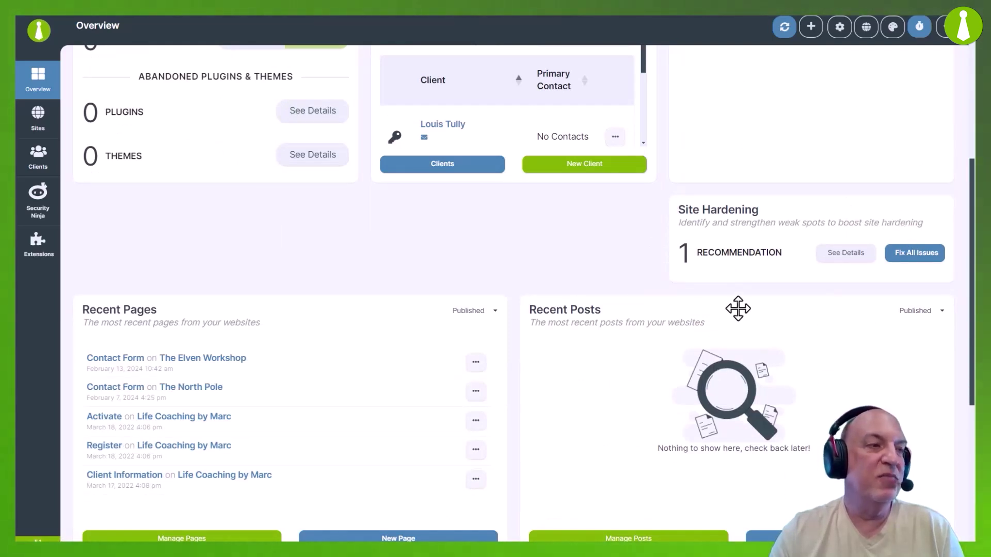
left_click_drag(644, 299, 300, 260)
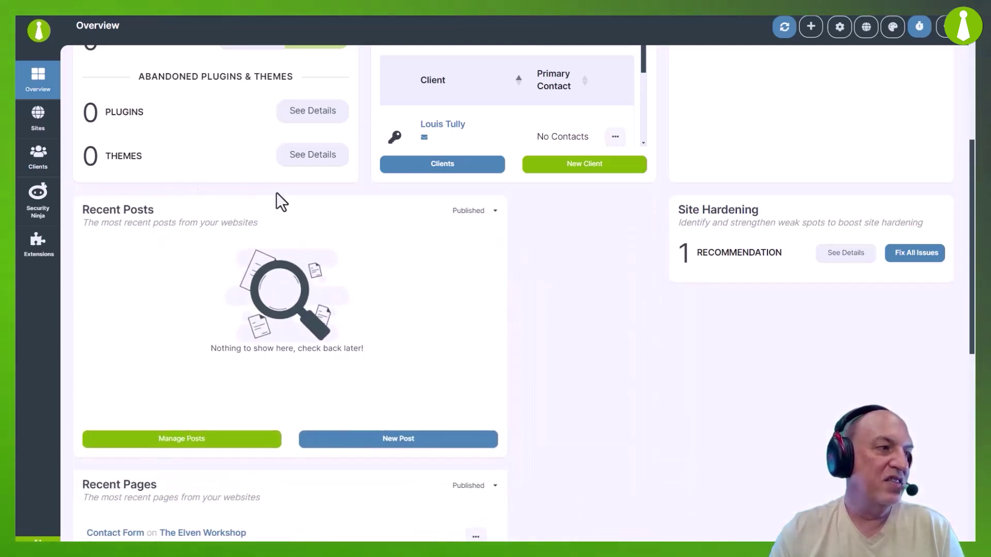
left_click_drag(504, 456, 664, 455)
Widen the Recent Pages widget to match the width of Recent Posts
scroll(664, 455, "down", 5)
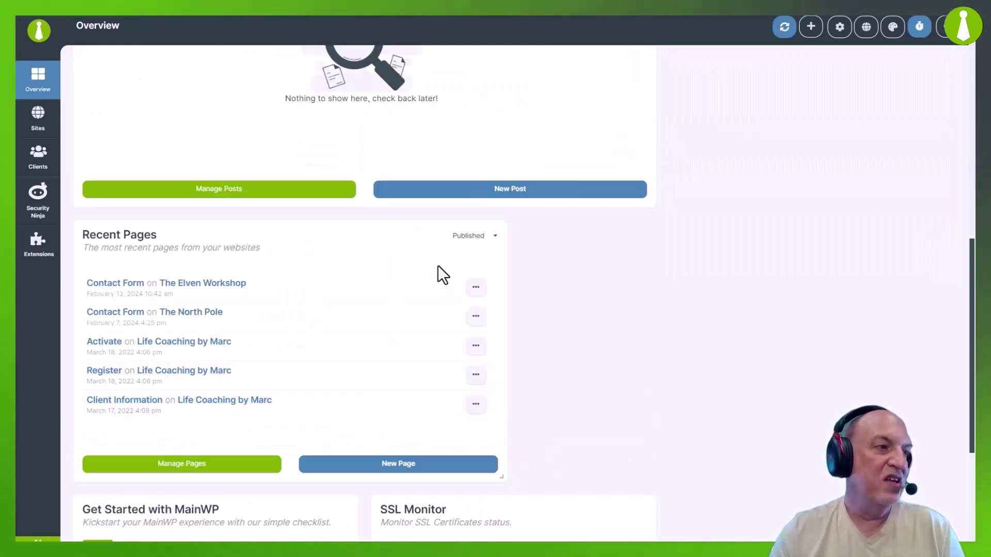
left_click_drag(503, 479, 648, 483)
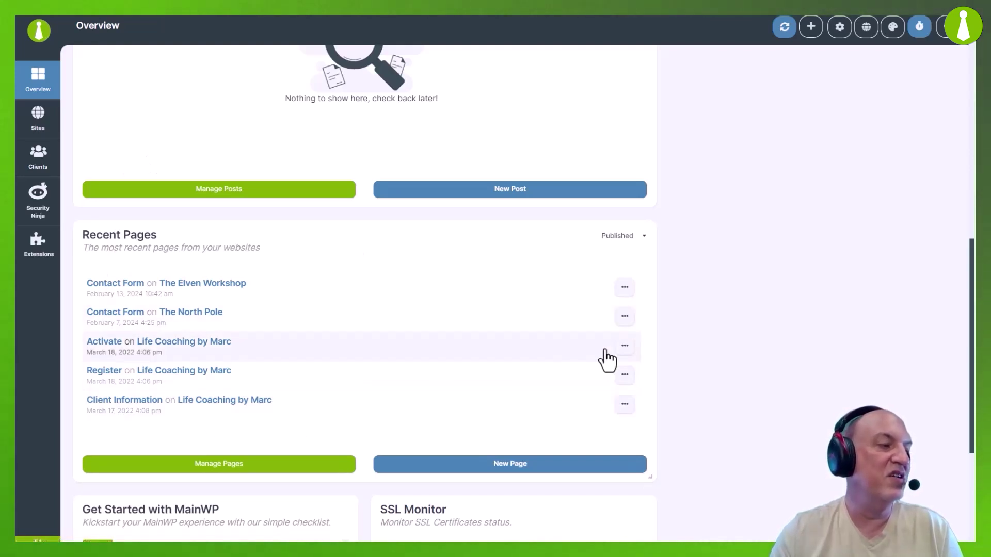
scroll(607, 360, "down", 3)
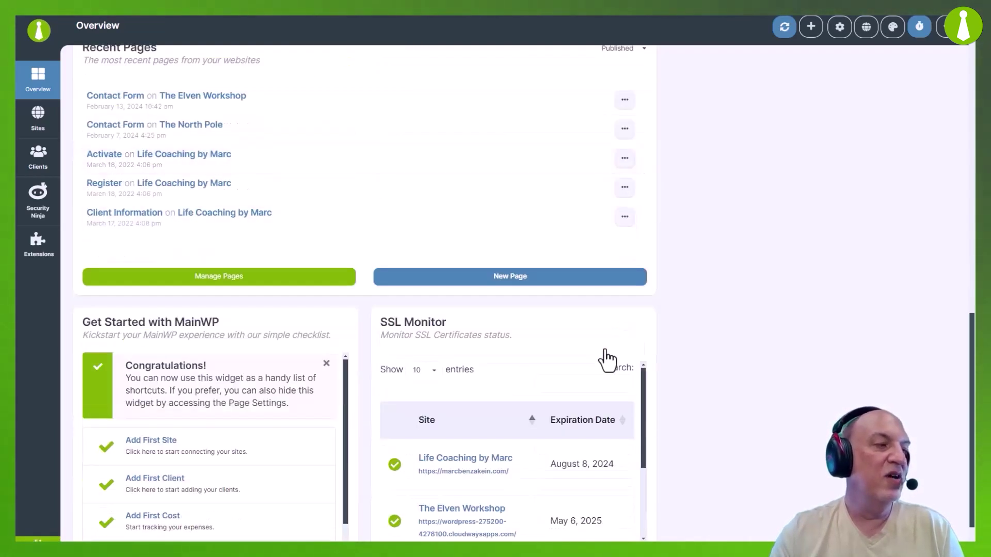
scroll(607, 359, "down", 1)
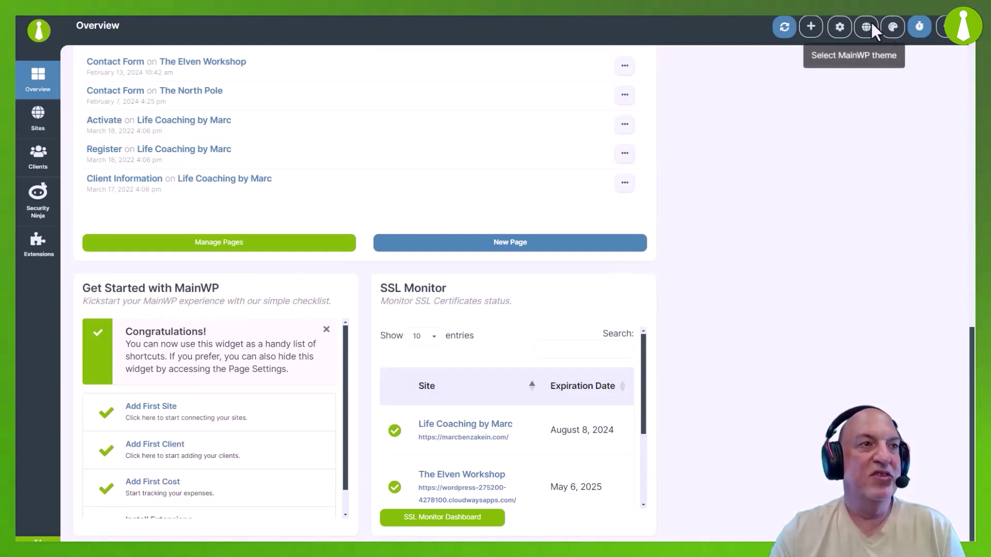
Hide the Get Started with MainWP widget in the Overview page settings and save
left_click(840, 27)
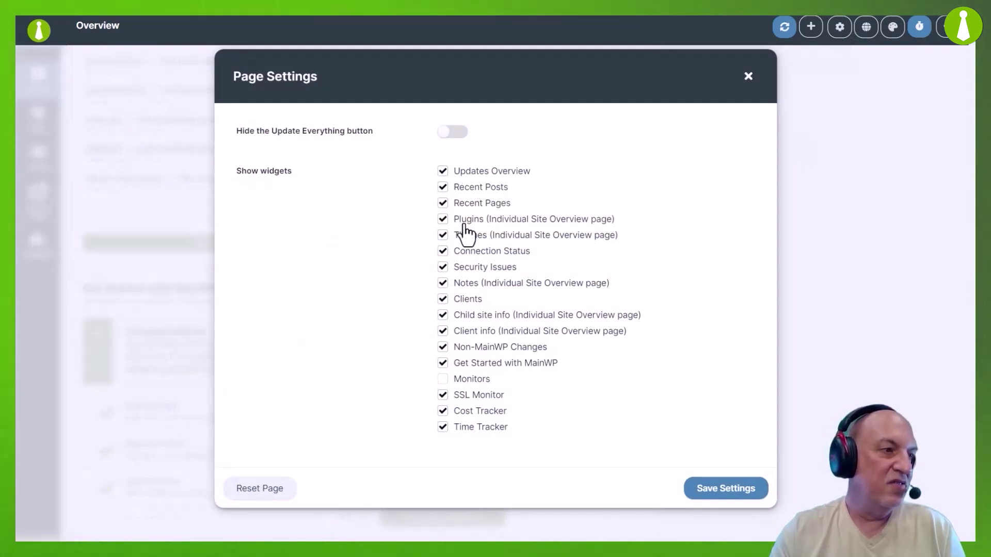
left_click(442, 363)
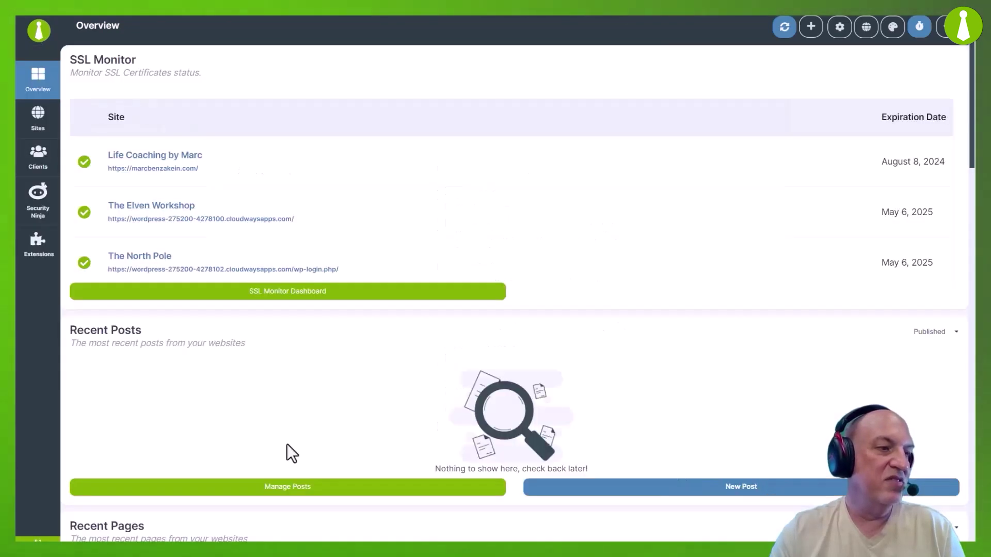
scroll(272, 429, "down", 12)
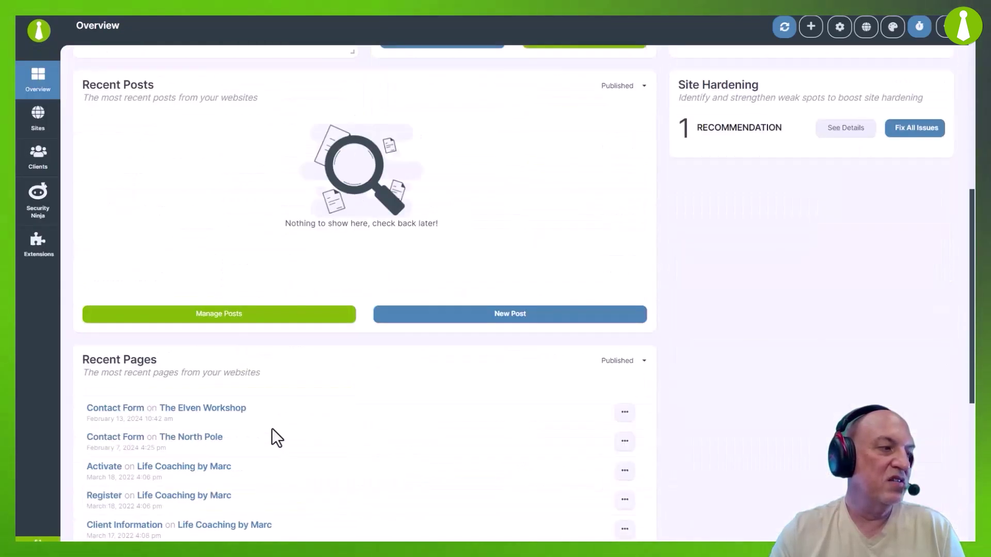
Move the SSL Monitor widget beneath Site Hardening and check the rearranged Overview page
scroll(445, 382, "up", 1)
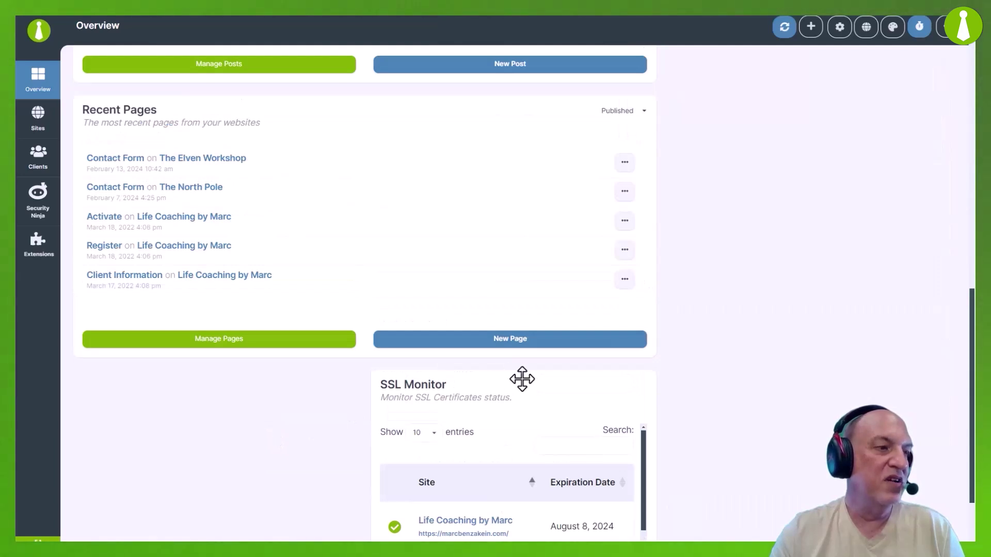
left_click_drag(522, 379, 826, 257)
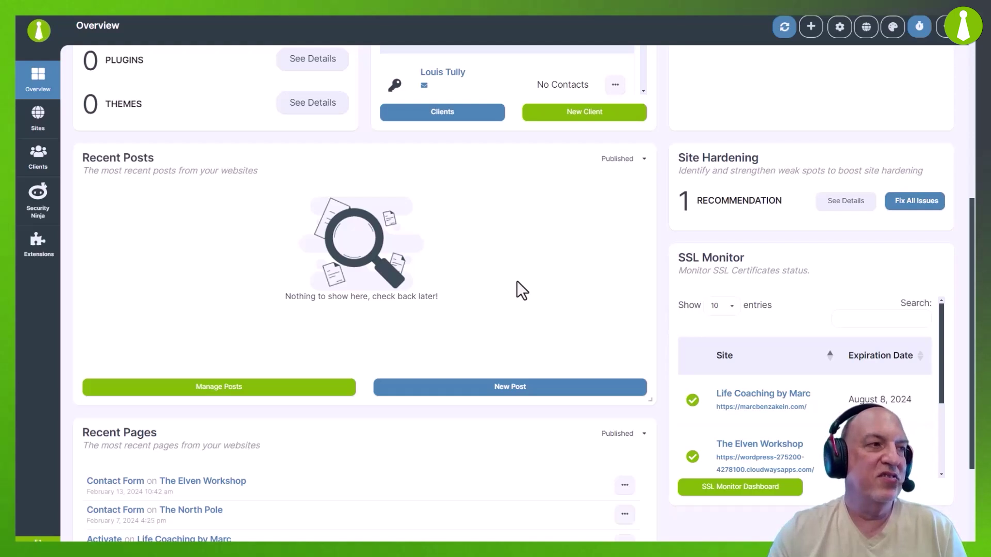
scroll(516, 281, "up", 5)
scroll(516, 281, "up", 3)
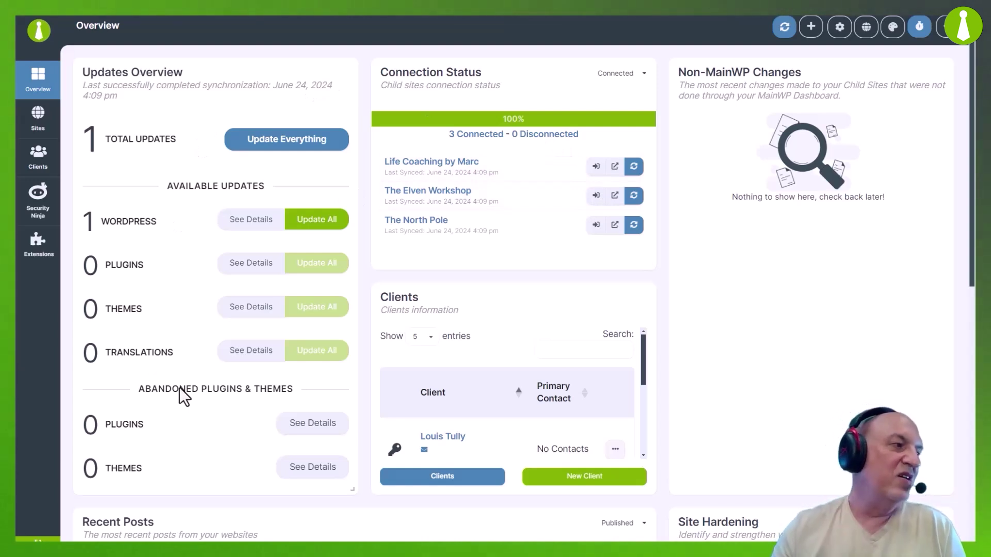
Open the Custom Dashboard extension from the installed extensions
left_click(31, 254)
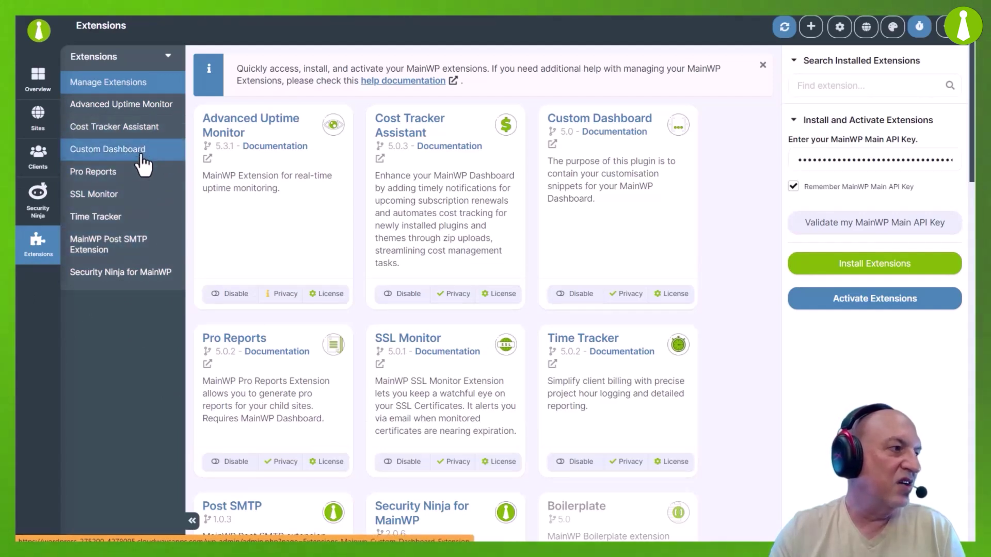
left_click(113, 153)
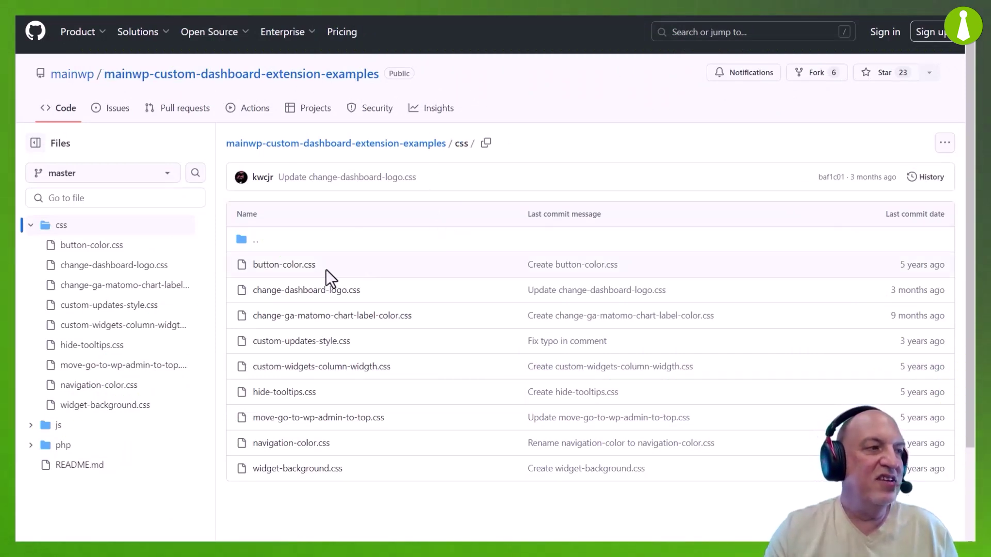
Copy the full button-color.css example code from the GitHub repository and paste it into MainWP's Custom CSS Code Snippets editor
left_click(292, 270)
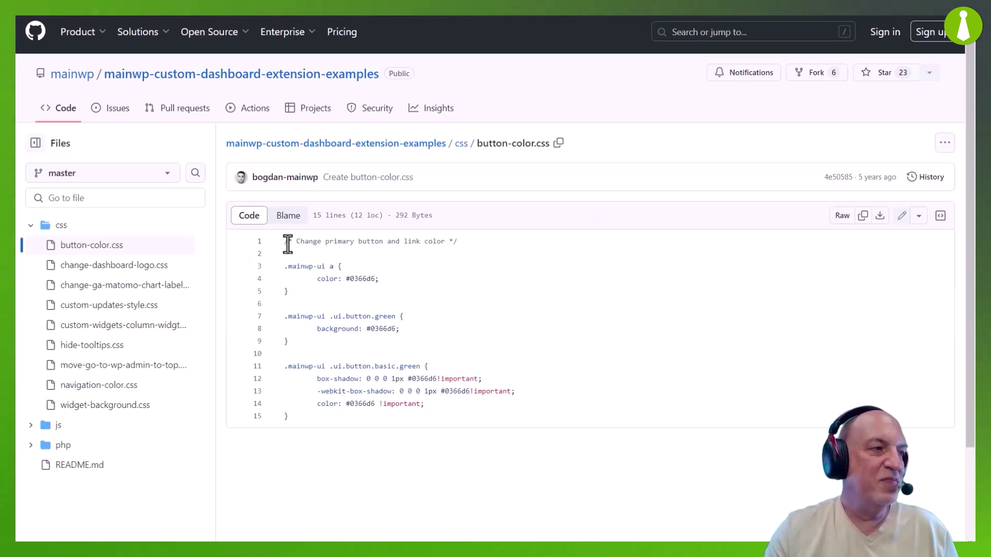
left_click_drag(283, 242, 397, 418)
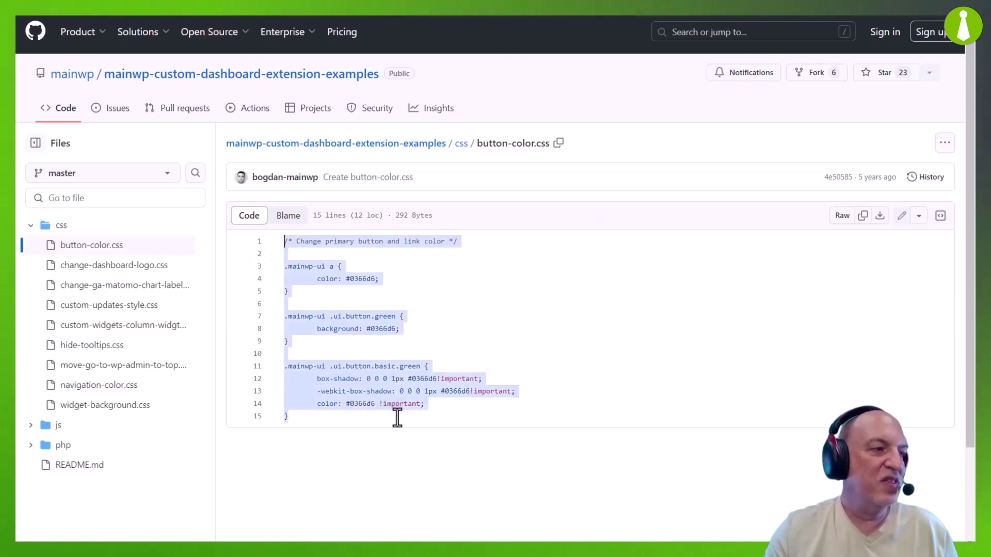
right_click(343, 401)
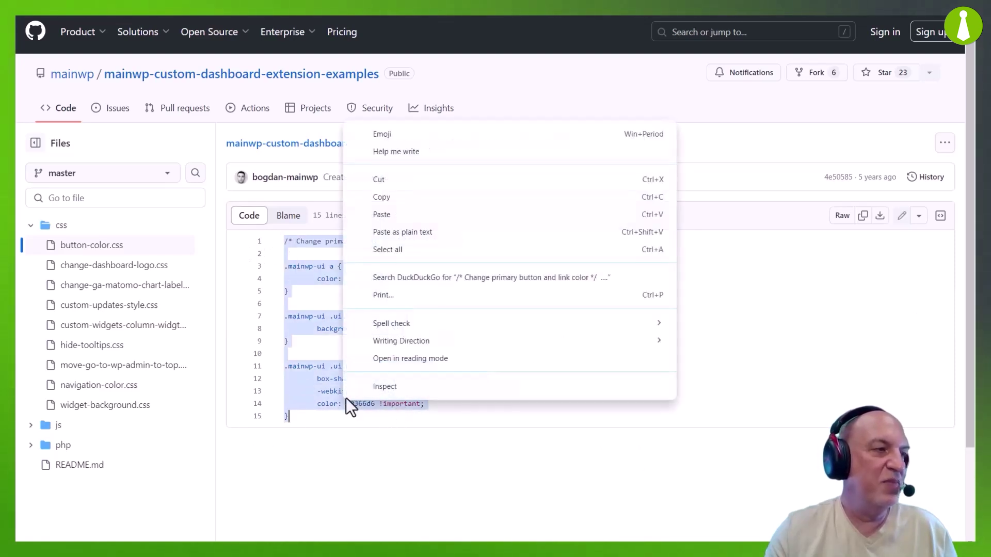
left_click(400, 197)
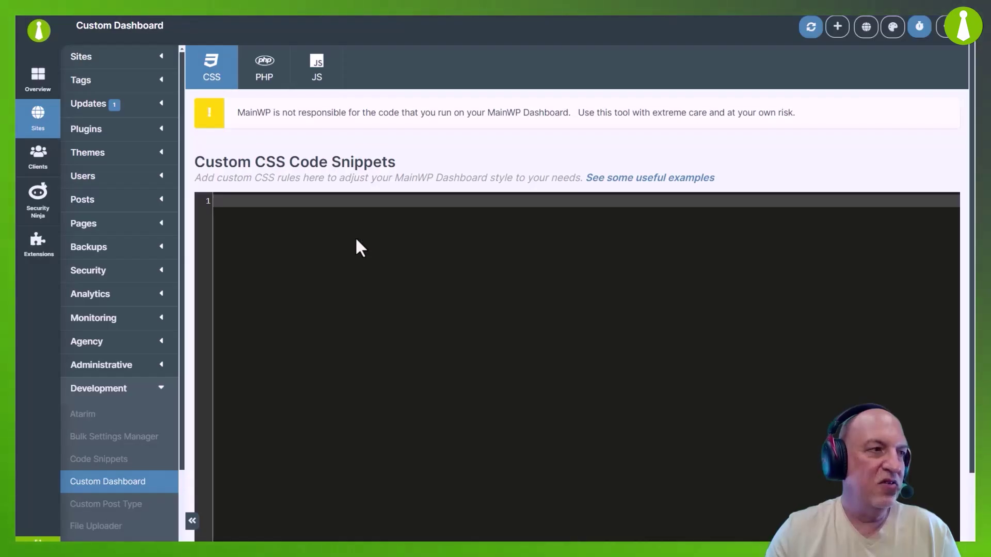
right_click(355, 237)
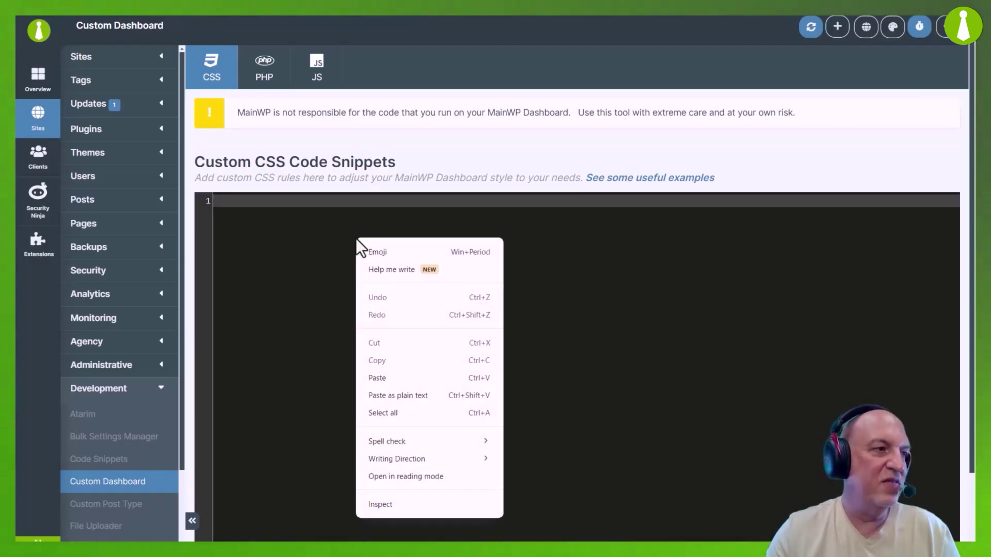
left_click(379, 378)
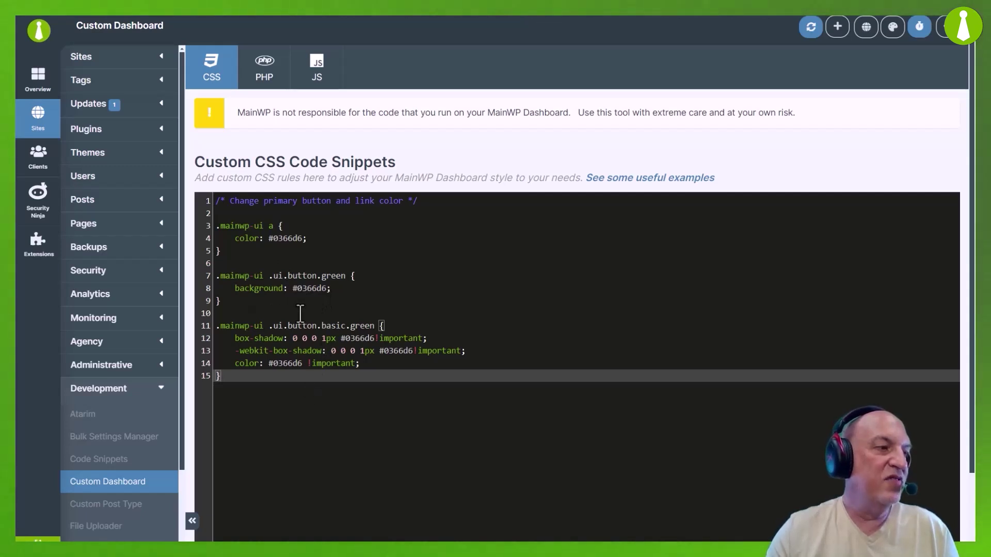
Set the color in the .mainwp-ui a rule to blue !important
double_click(287, 239)
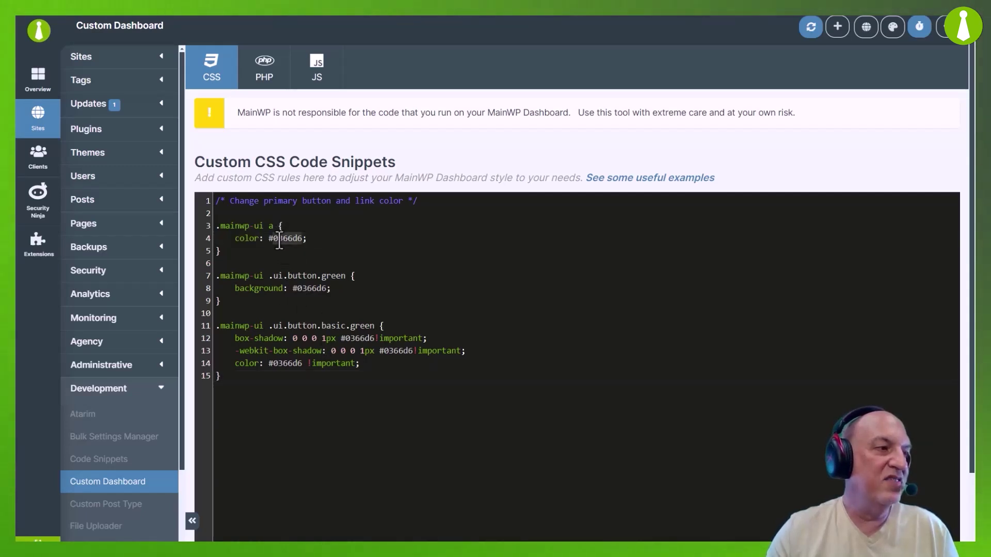
left_click_drag(266, 241, 286, 243)
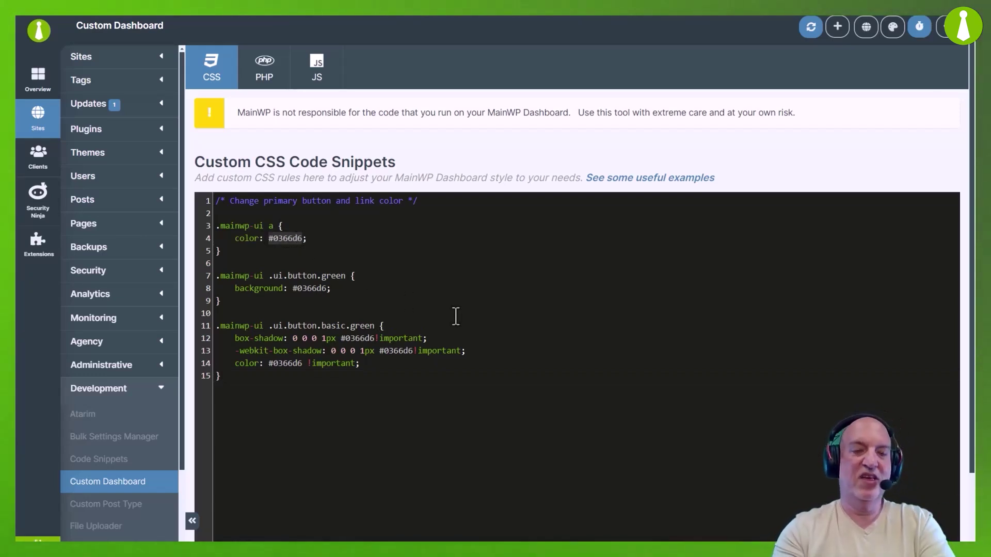
type("blu")
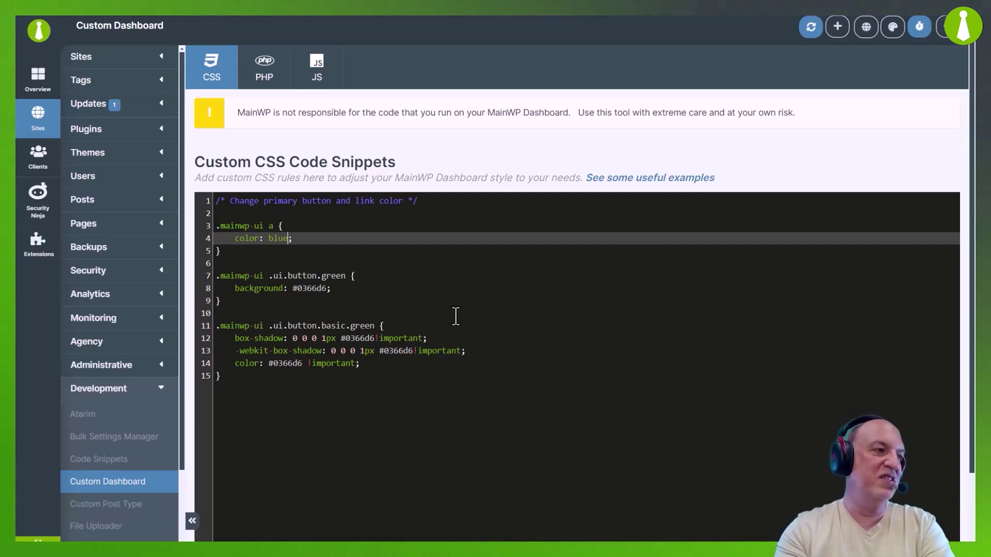
type("e")
type(" !important")
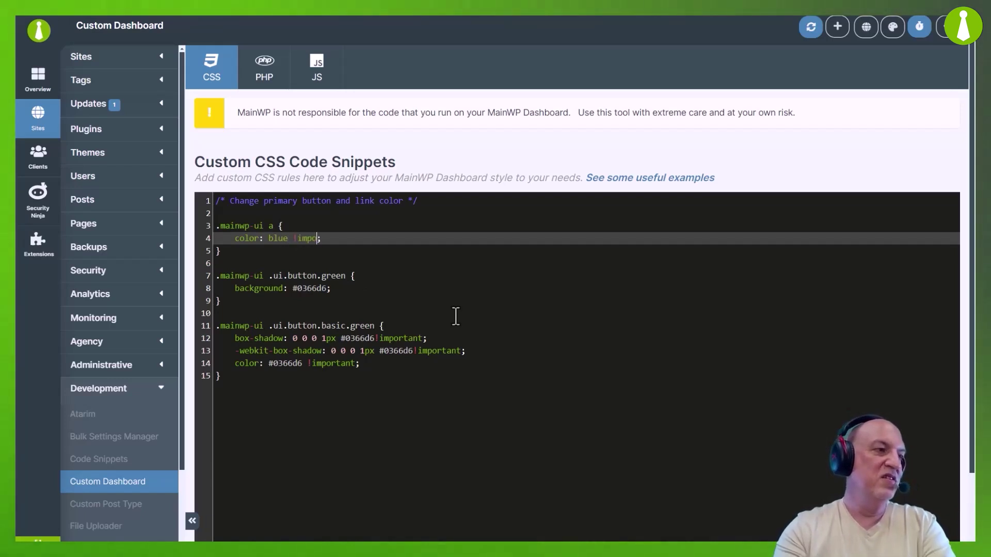
key("Return")
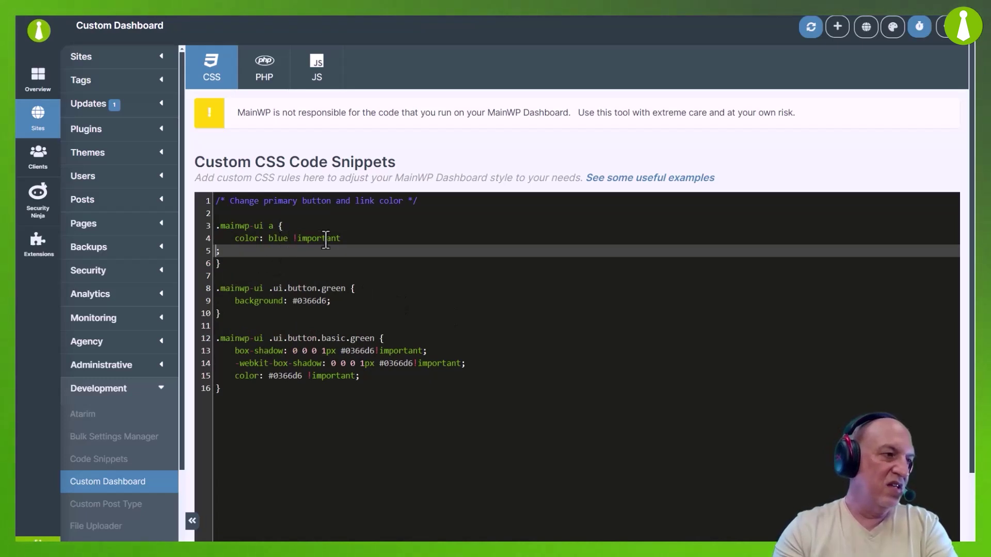
key("BackSpace")
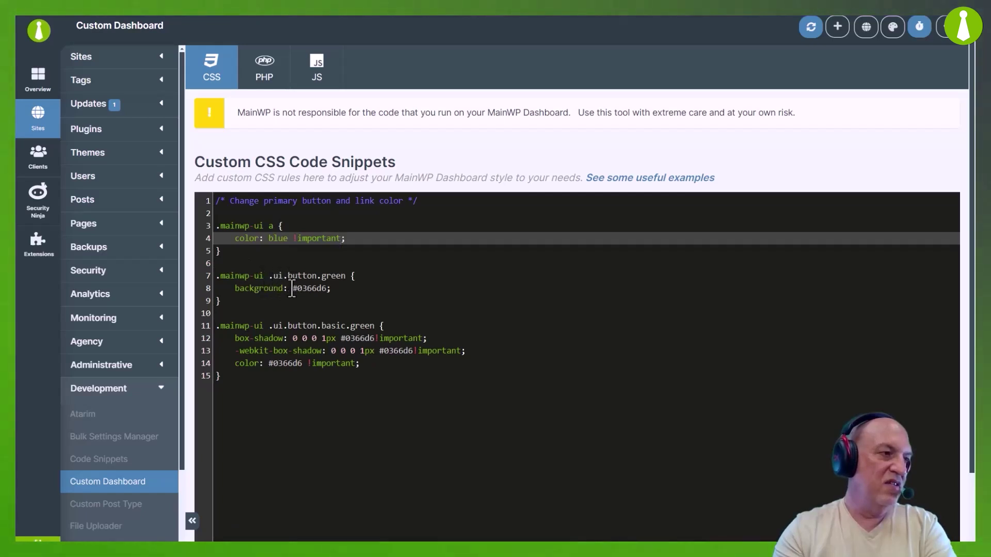
Set the background in the .mainwp-ui .ui.button.green rule to red !important and save the CSS changes
left_click(291, 289)
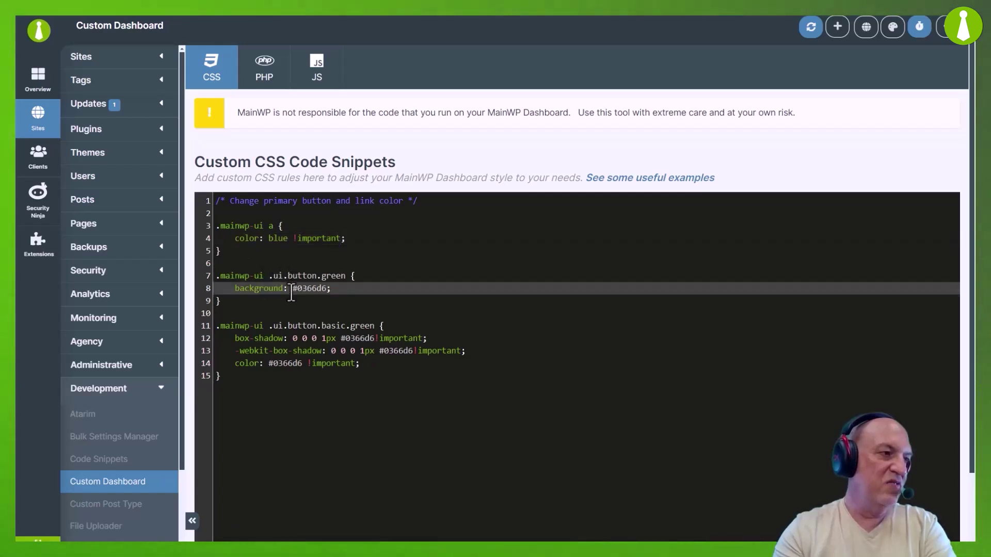
left_click(326, 289, "shift")
type("red !important")
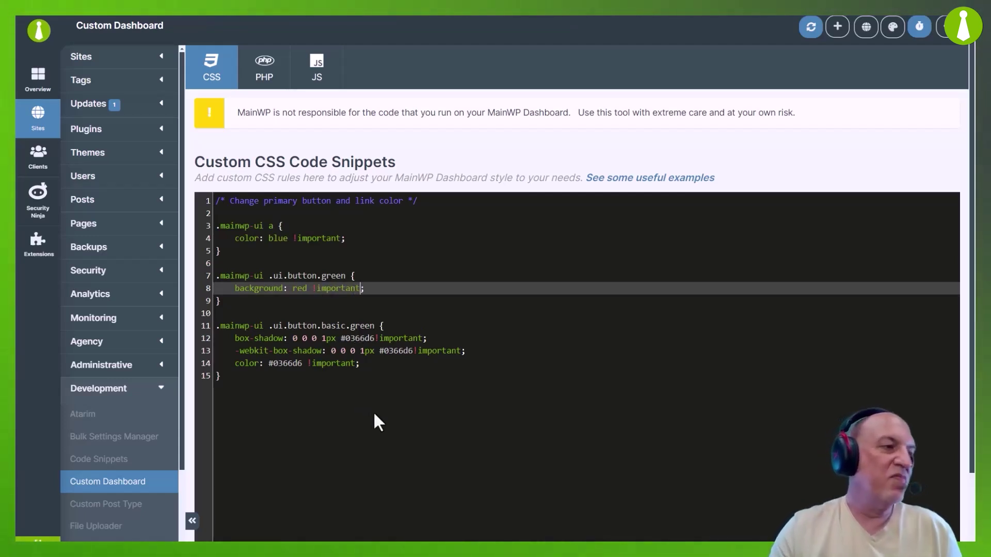
scroll(373, 410, "down", 2)
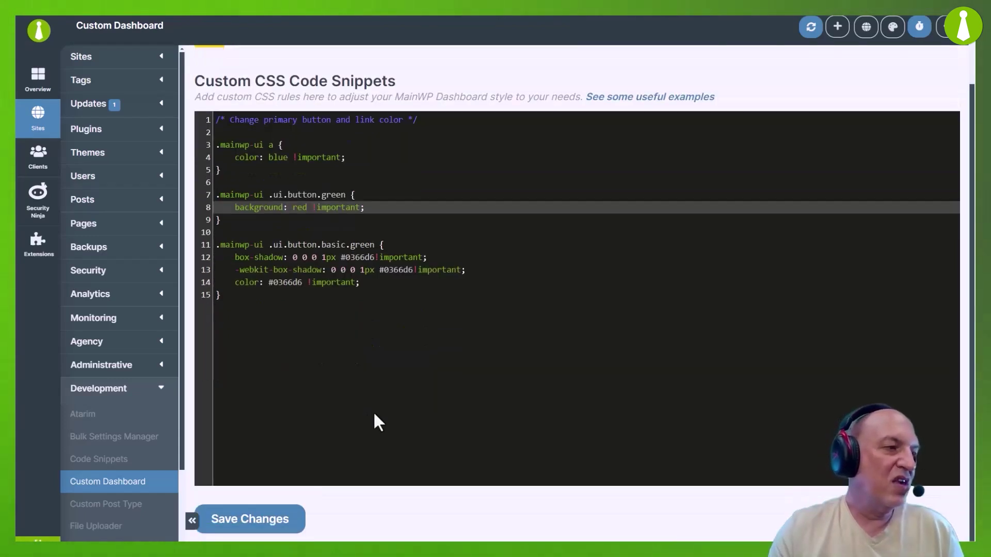
left_click(251, 520)
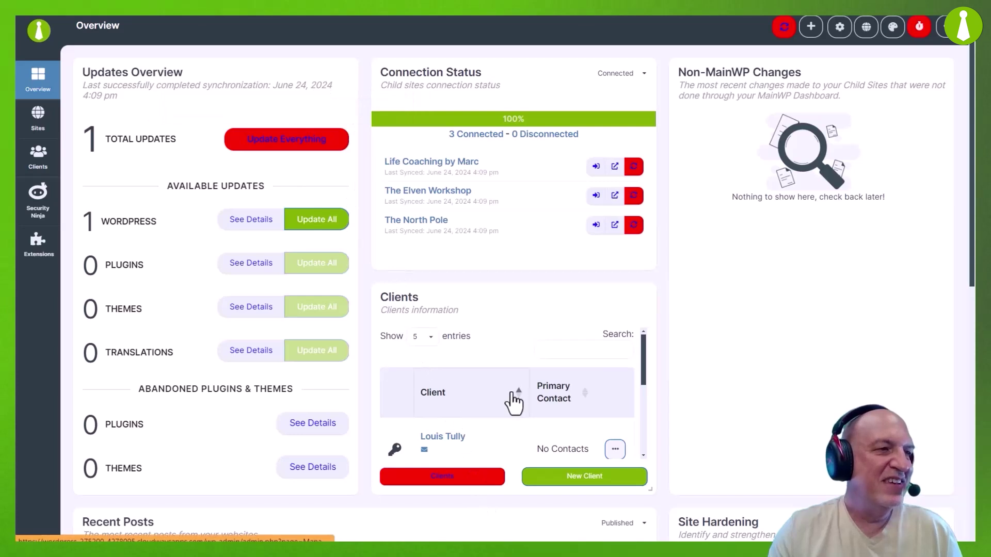
Examine the button and link colors across the Overview page widgets
scroll(514, 403, "down", 5)
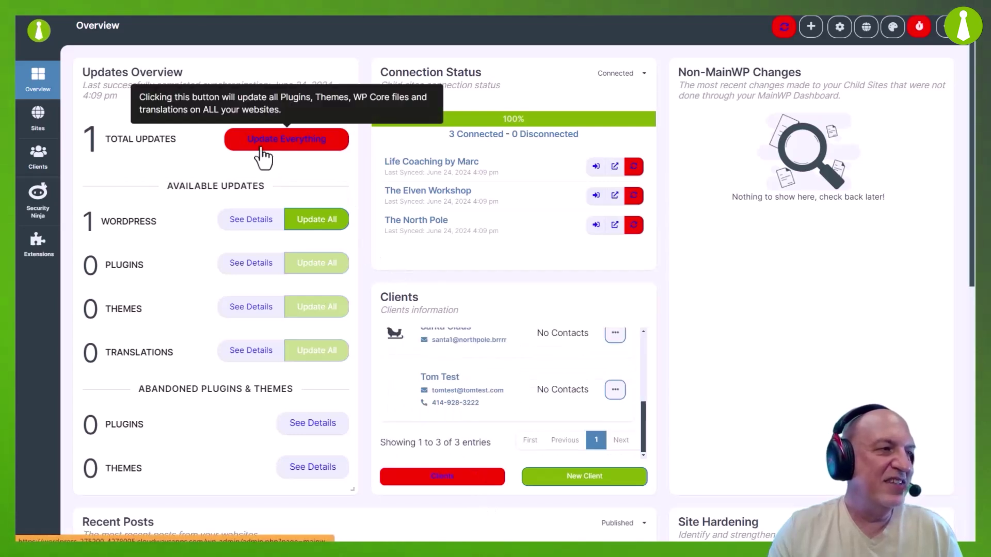
scroll(526, 368, "down", 1)
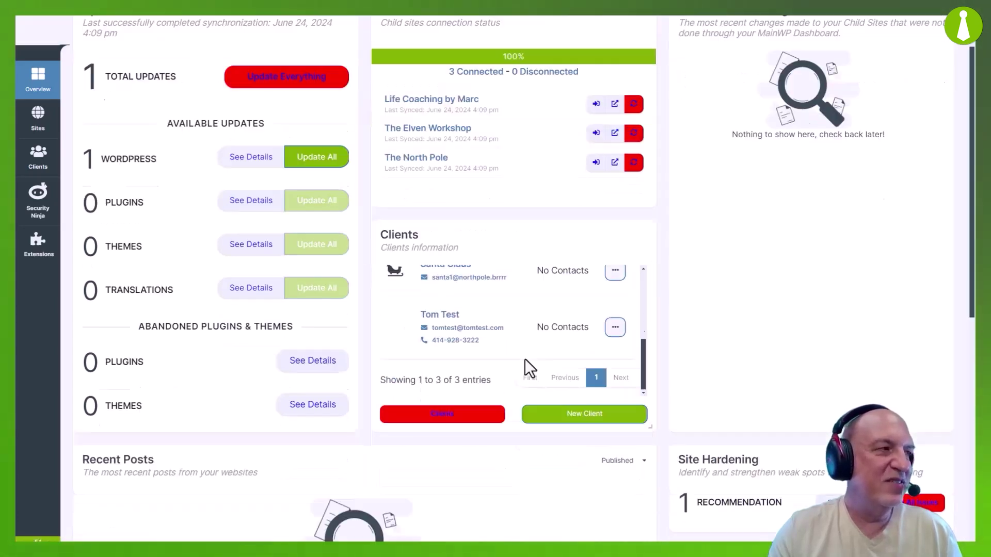
scroll(522, 366, "down", 4)
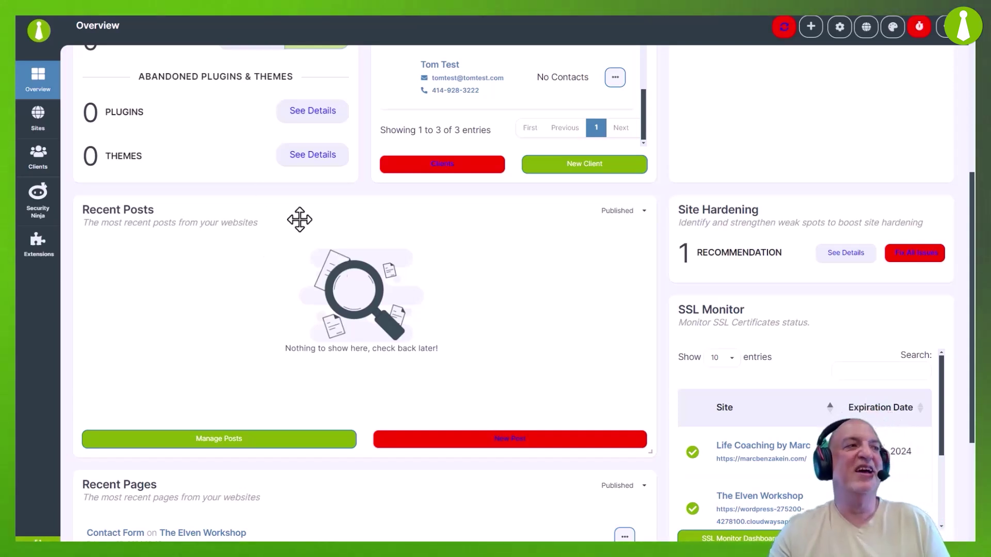
scroll(289, 206, "up", 6)
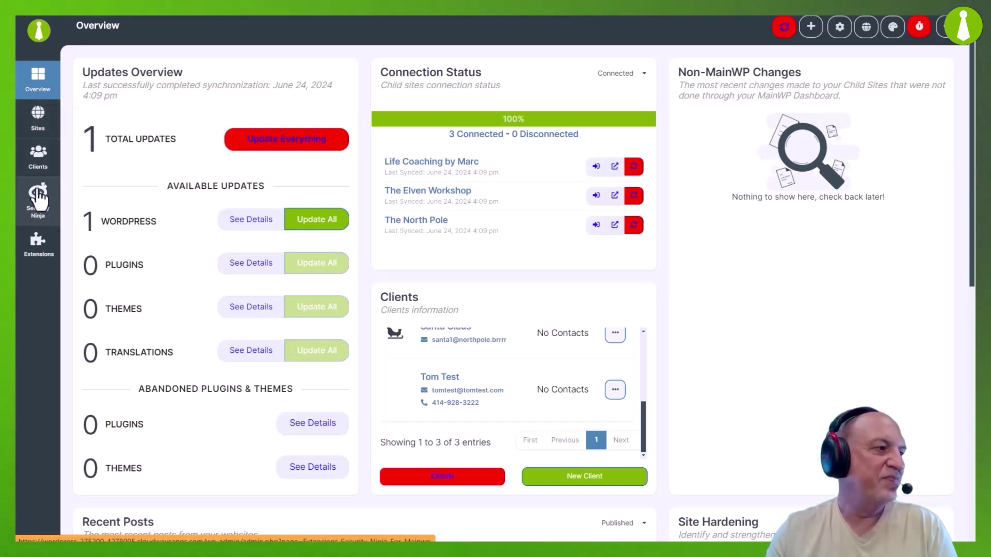
Clear all code from the Custom Dashboard extension's CSS snippets editor and save the changes
left_click(38, 247)
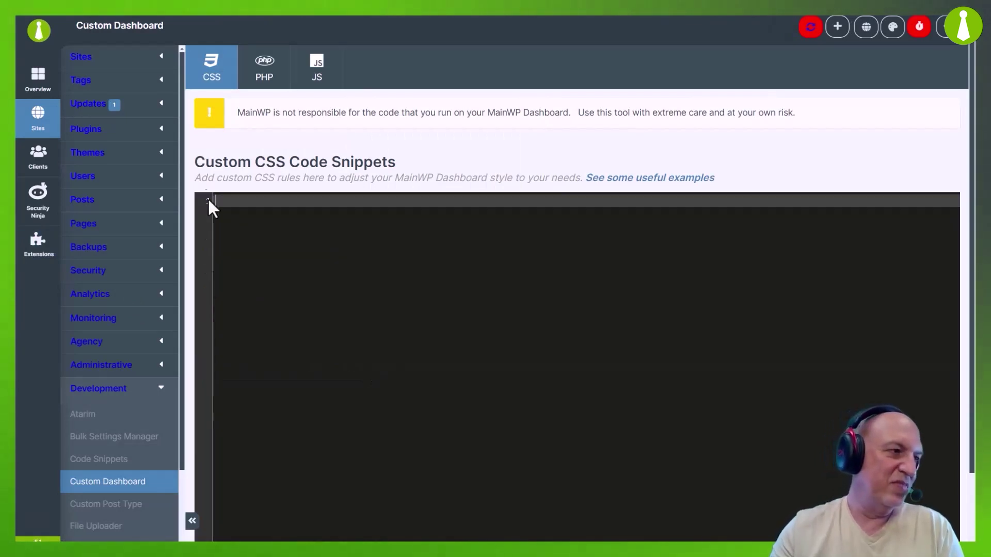
scroll(206, 237, "down", 2)
left_click(249, 526)
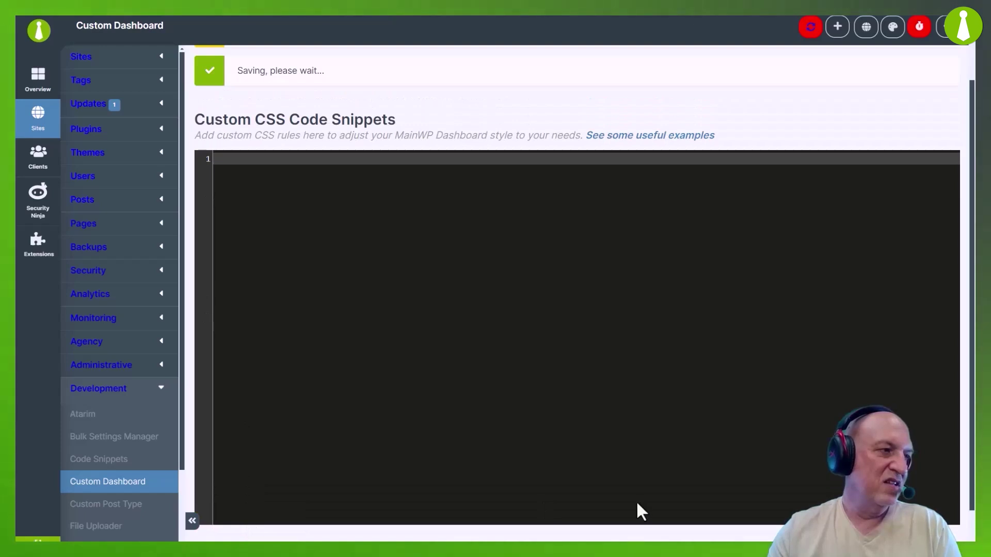